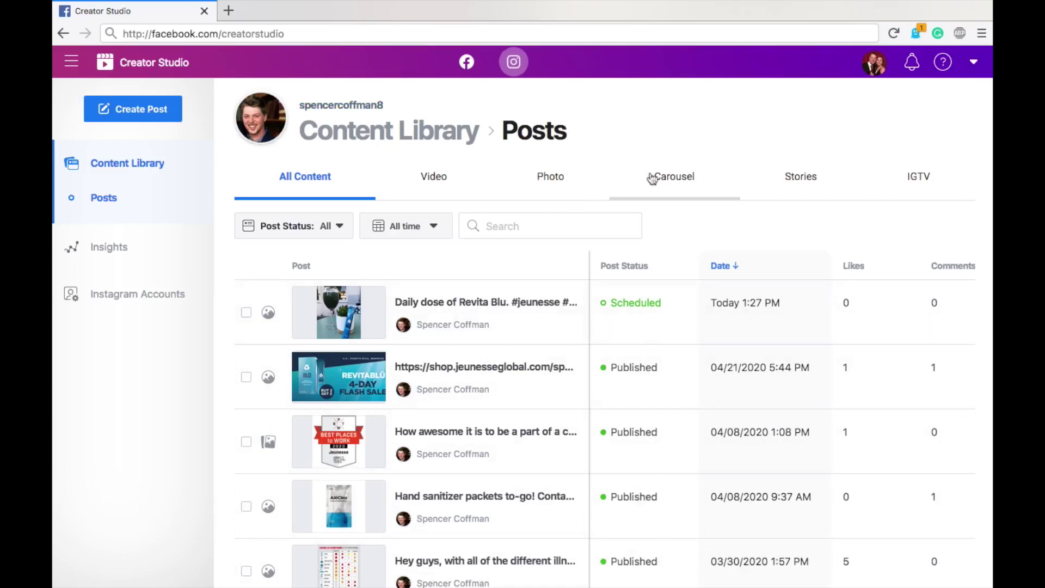
Step: Load business.facebook.com/creatorstudio to reach the business Page's Home dashboard
click(328, 34)
key(Return)
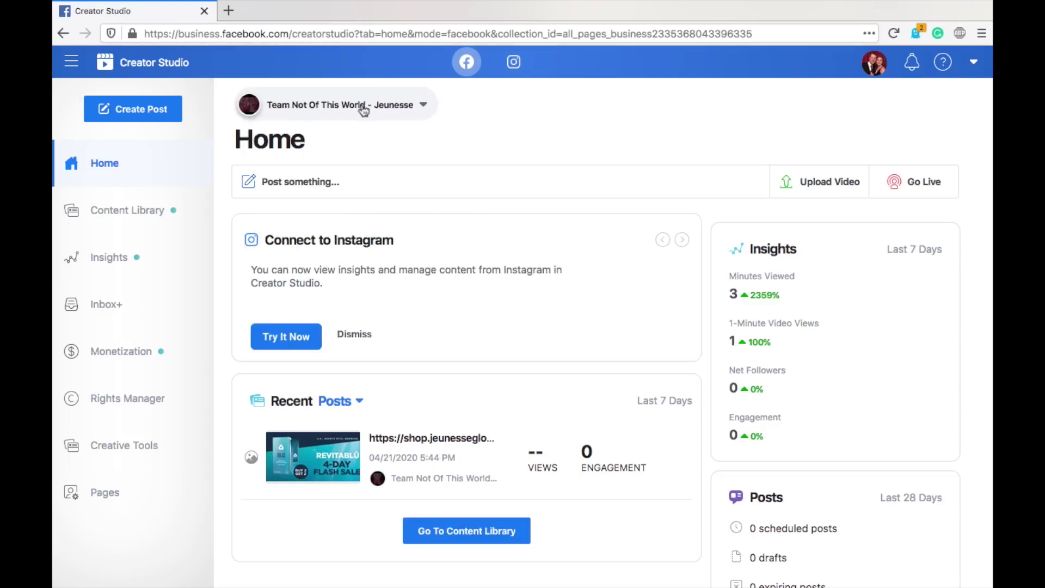
Step: Bring up the Page chooser, then dismiss it without changing the selected Page
click(407, 107)
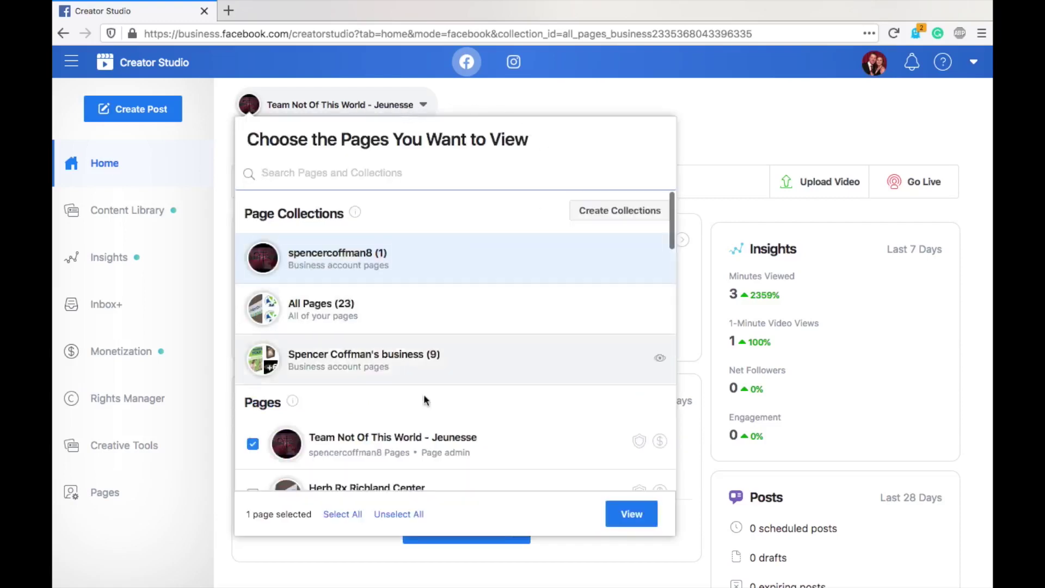
click(531, 99)
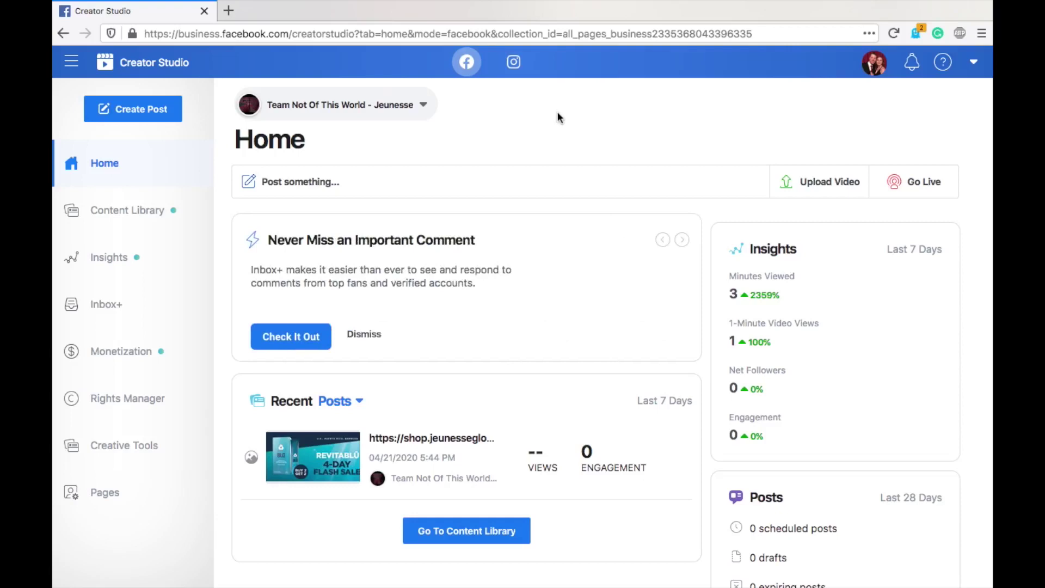
Step: Switch to Instagram and view Instagram Accounts, showing one account with 103 followers
click(517, 64)
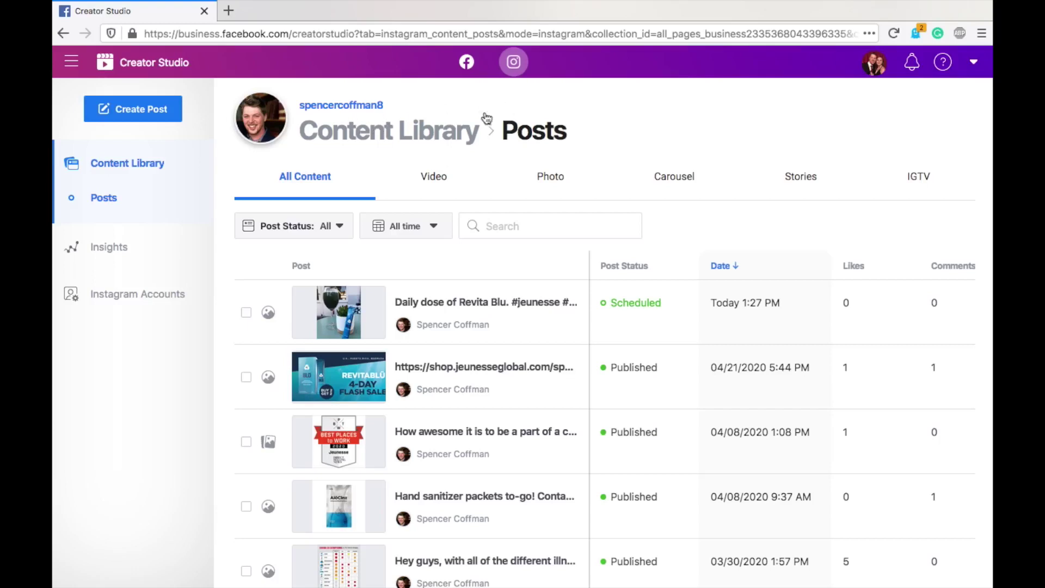
click(129, 299)
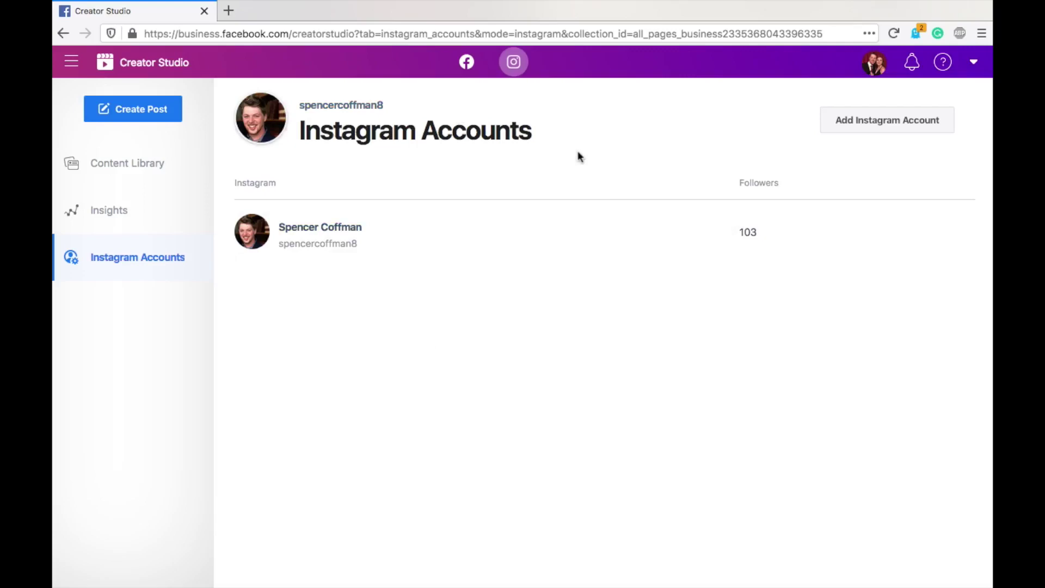
Step: Show the Create Post options: Instagram Feed and IGTV
click(142, 114)
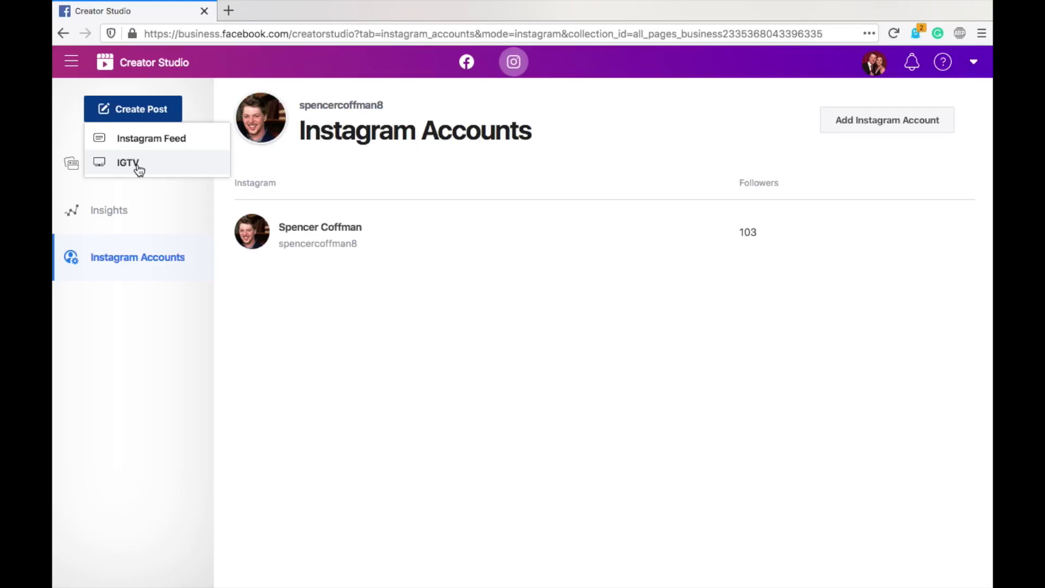
Step: Start an Instagram Feed post with the pasted AlöClnz sanitizer caption and 16 hashtags
click(152, 139)
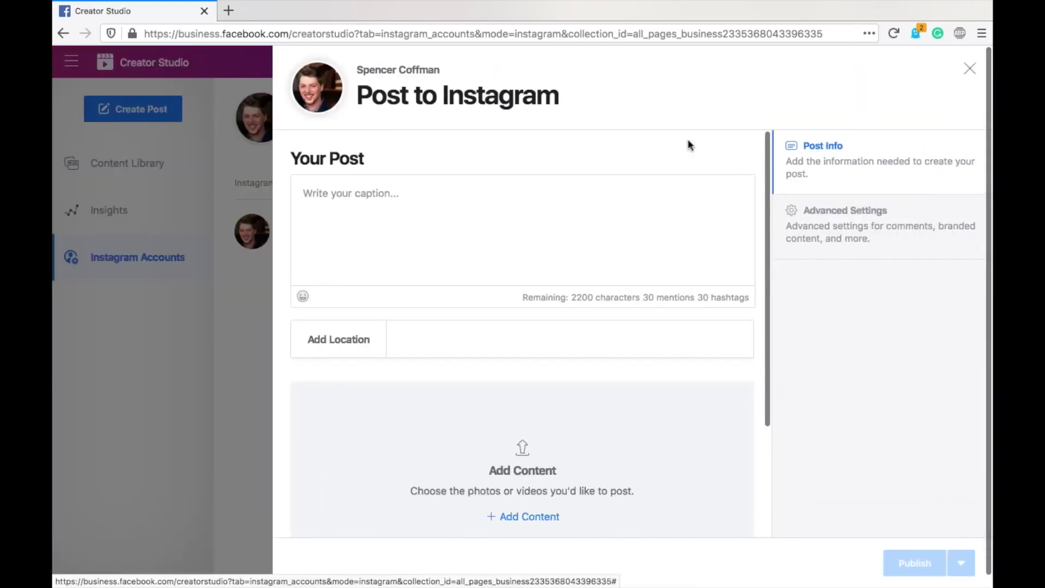
click(485, 198)
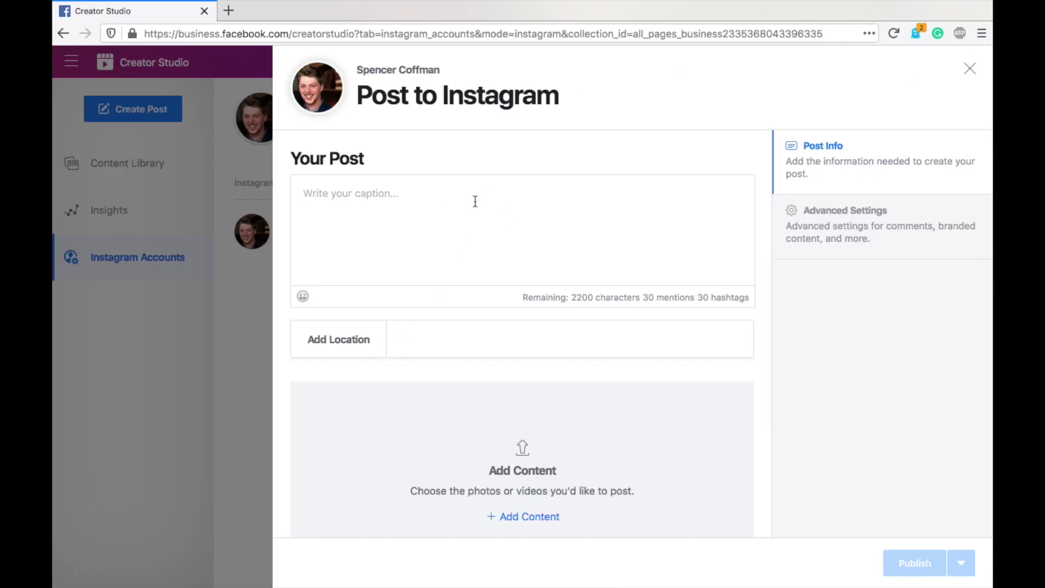
text(AlōClnz Hand Sanitizer packets for you and your little ones 👧👦 who touch everything they can get their little hands on 👏. Reduce bacteria while you're on-the-go!  #AloClnz #HandSanitizer #jeunesse #jeunesseglobal #beatcovid #healthy #stayhealthy #sanitizer #jeunesseproducts #stayinghealthy #stayathome #coronavirus #beatcoronavirus #beatingcorona)
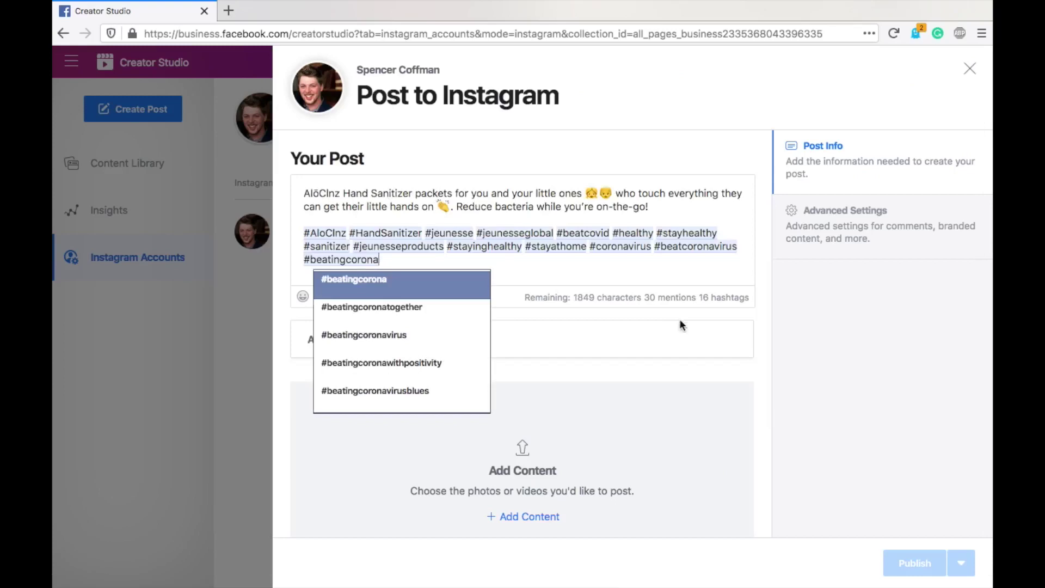
click(571, 335)
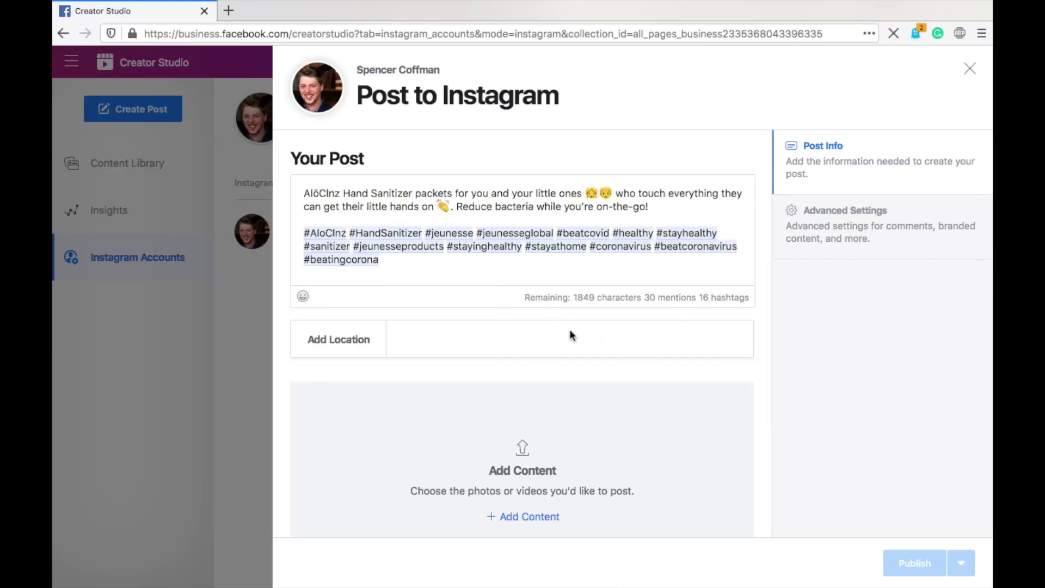
scroll(501, 331, down, 2)
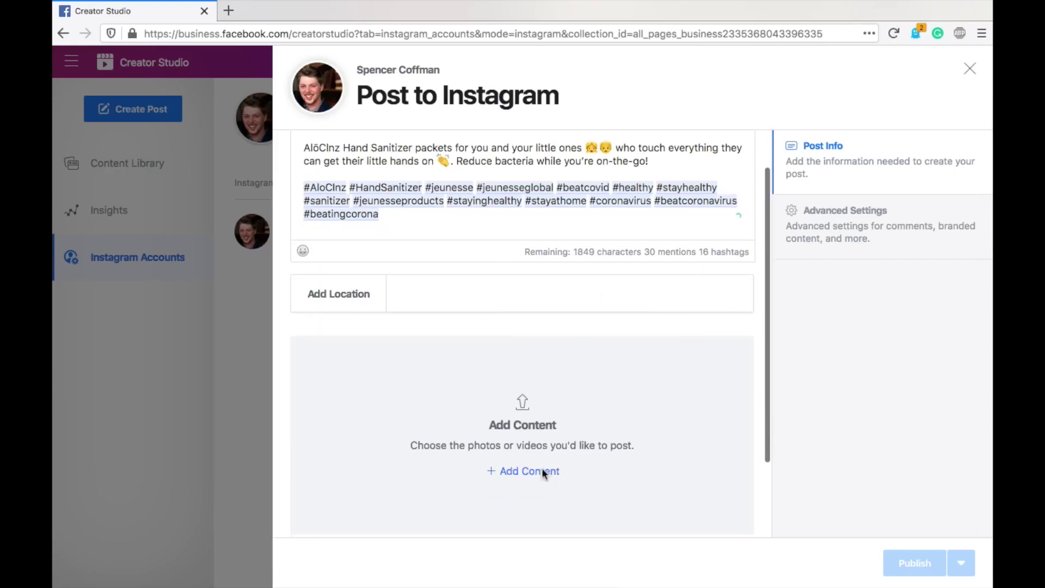
click(522, 471)
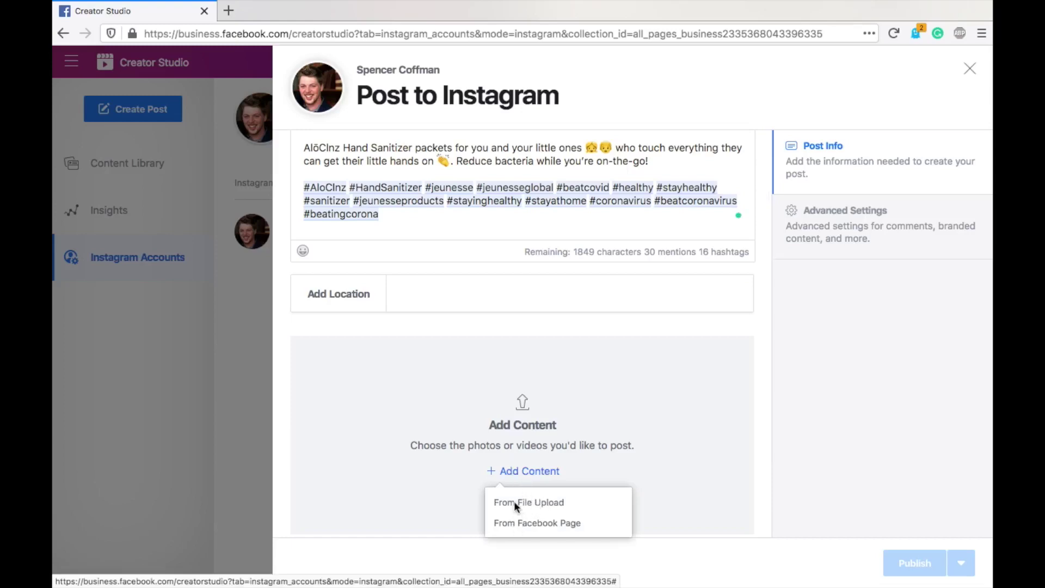
Step: Upload the April 23 AlöClnz sanitizer screenshot from the Desktop to the post
click(513, 500)
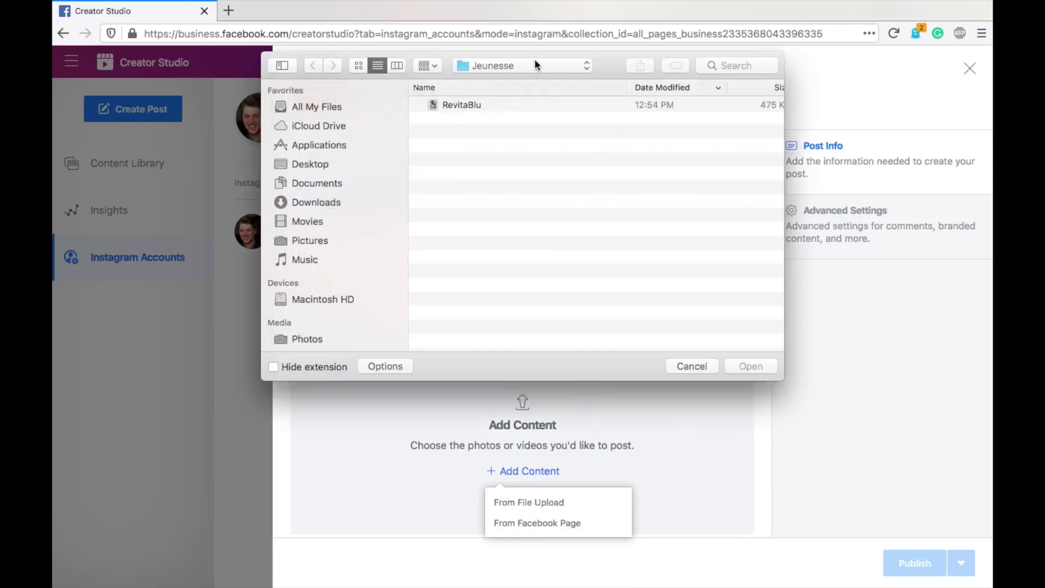
click(314, 164)
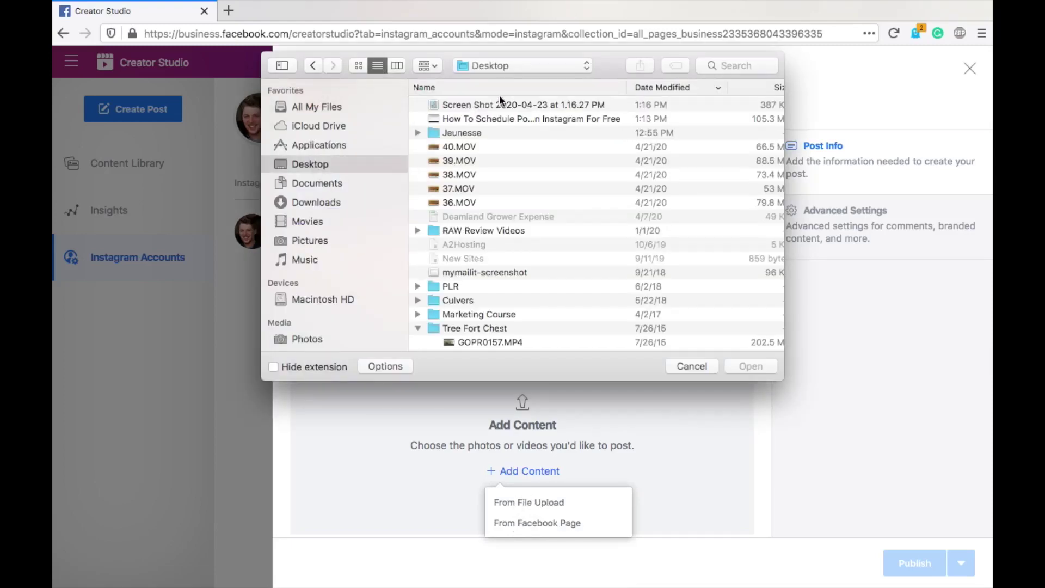
click(507, 103)
click(751, 367)
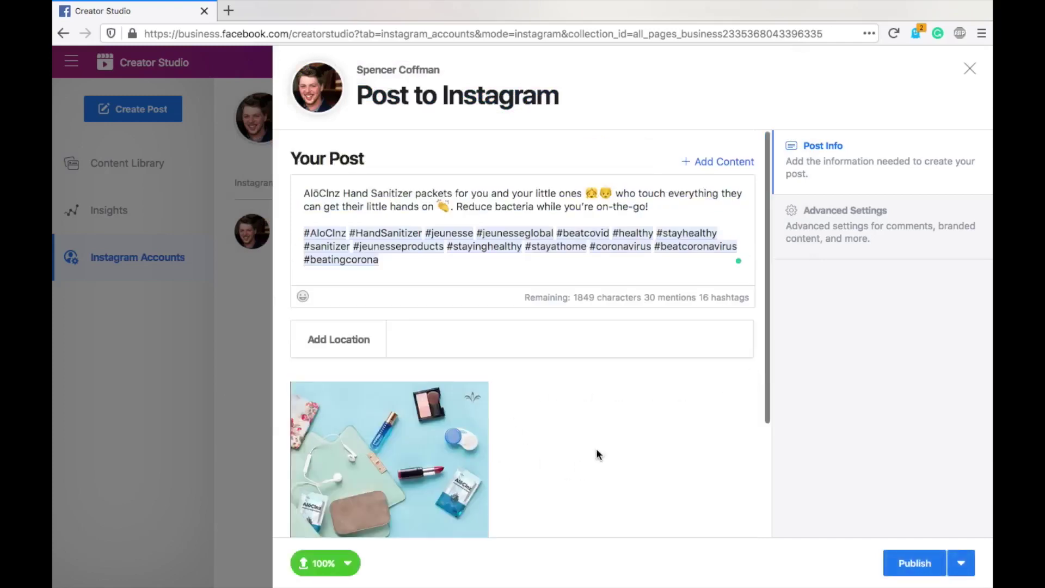
Step: Try cropping the attached image, then cancel to keep its original framing
scroll(596, 448, down, 3)
scroll(462, 415, down, 1)
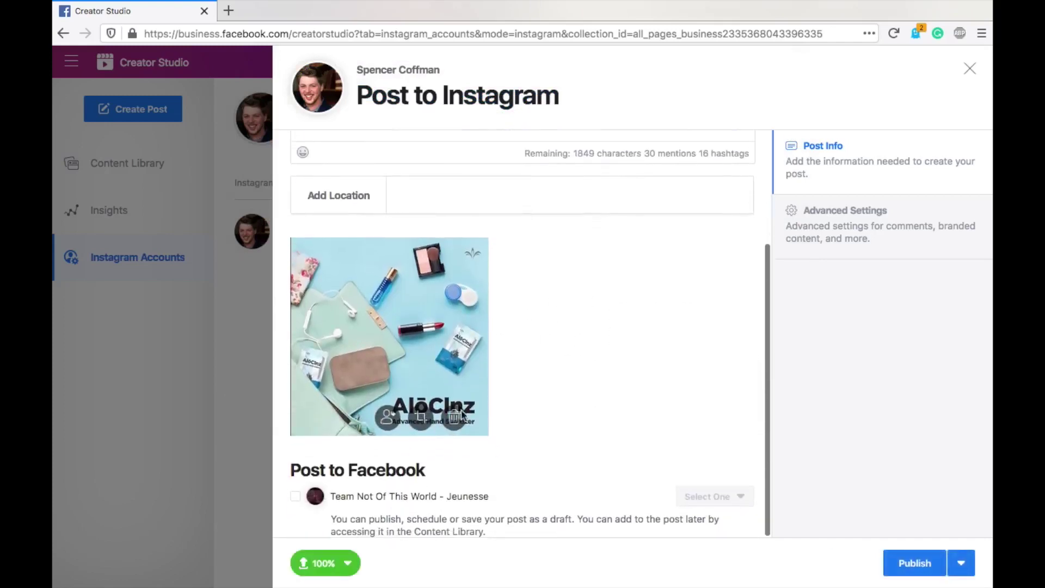
click(422, 419)
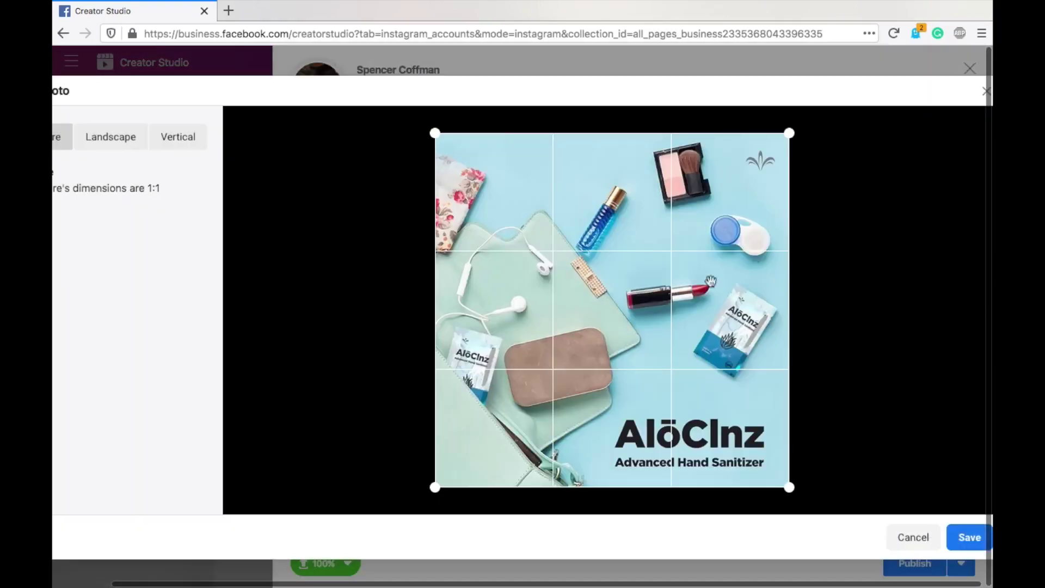
drag(786, 133, 807, 140)
click(919, 538)
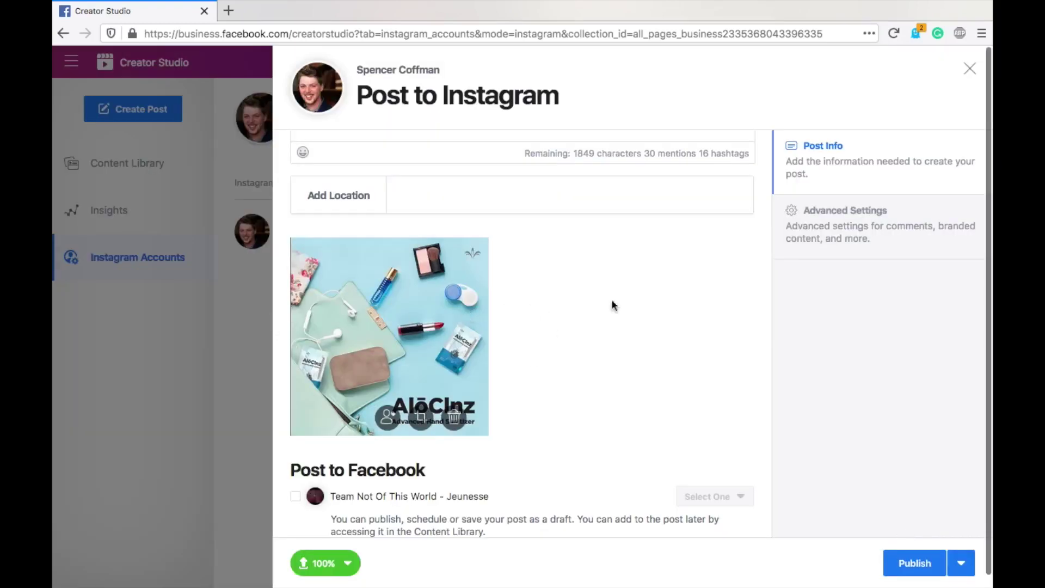
scroll(609, 406, down, 2)
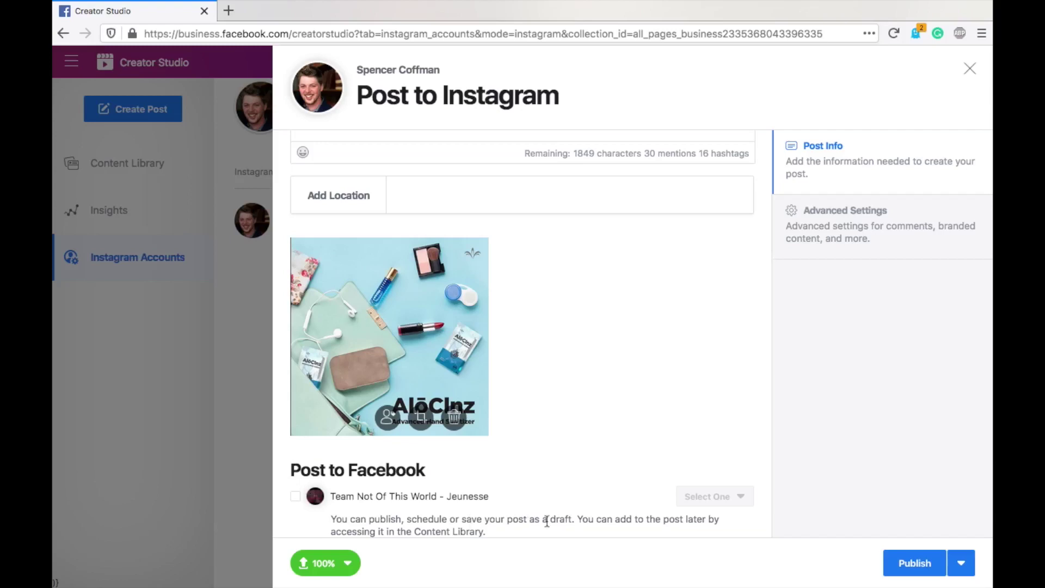
scroll(656, 389, up, 3)
scroll(655, 389, up, 1)
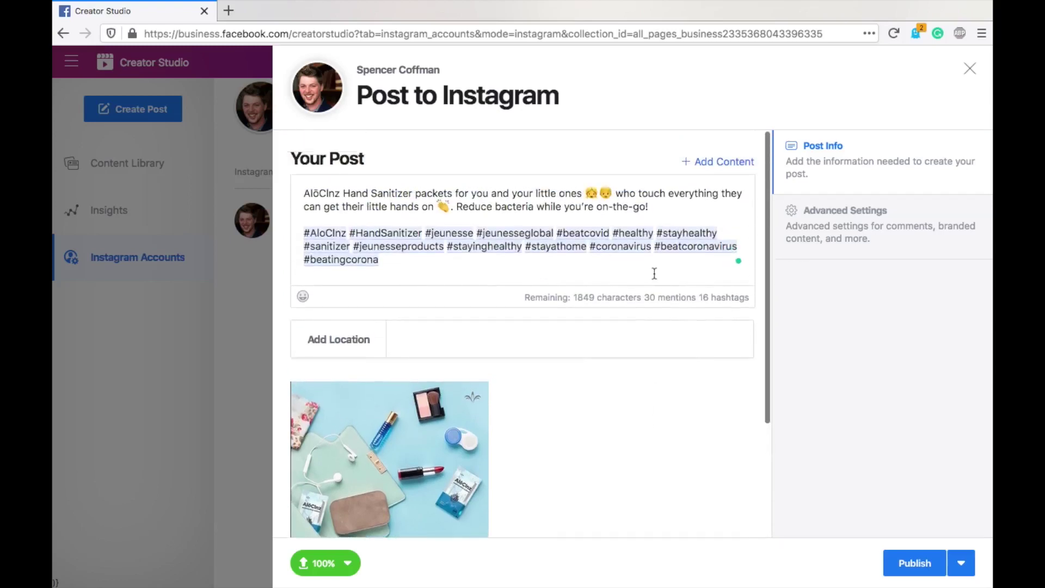
scroll(653, 303, down, 2)
scroll(652, 308, down, 2)
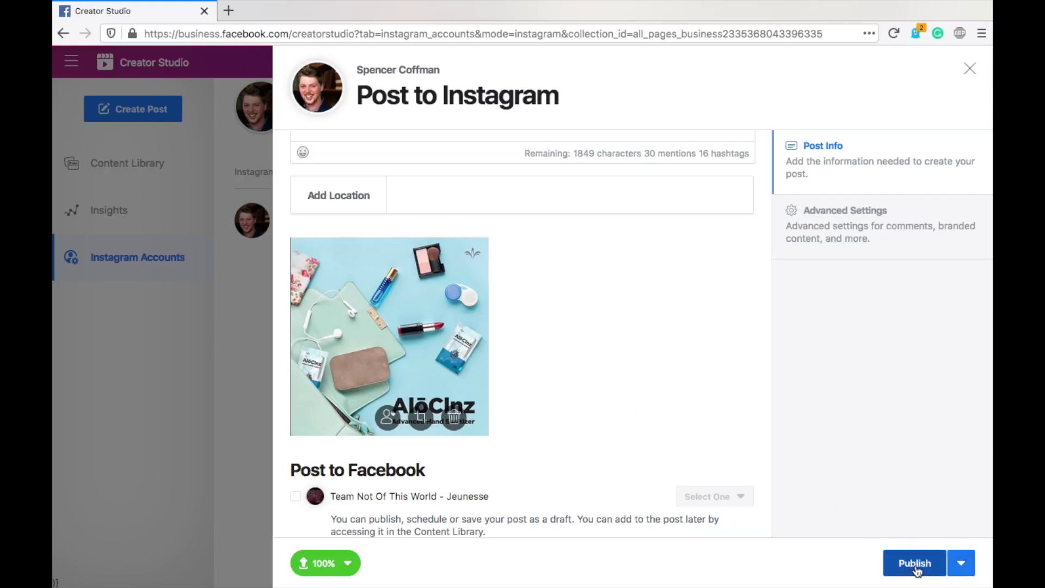
Step: Schedule the Instagram post for Apr 25, 2020 at 7:22 PM instead of publishing now
click(961, 564)
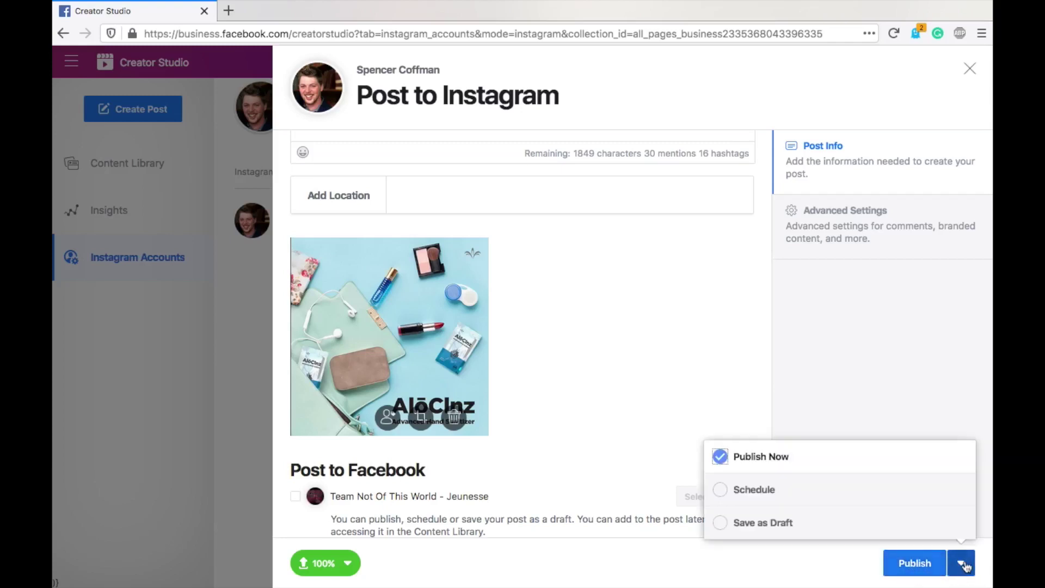
click(739, 496)
click(794, 467)
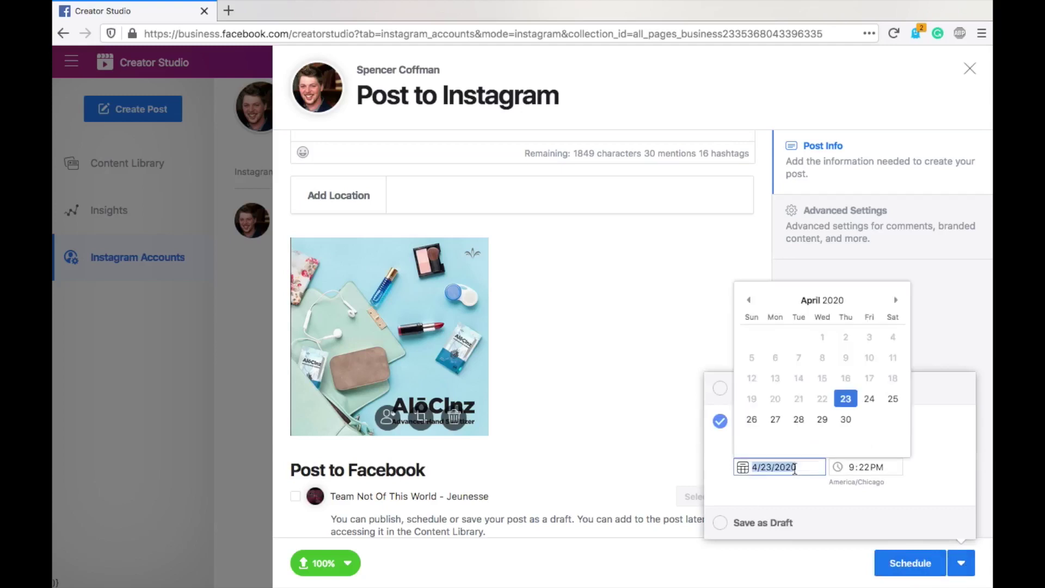
click(893, 399)
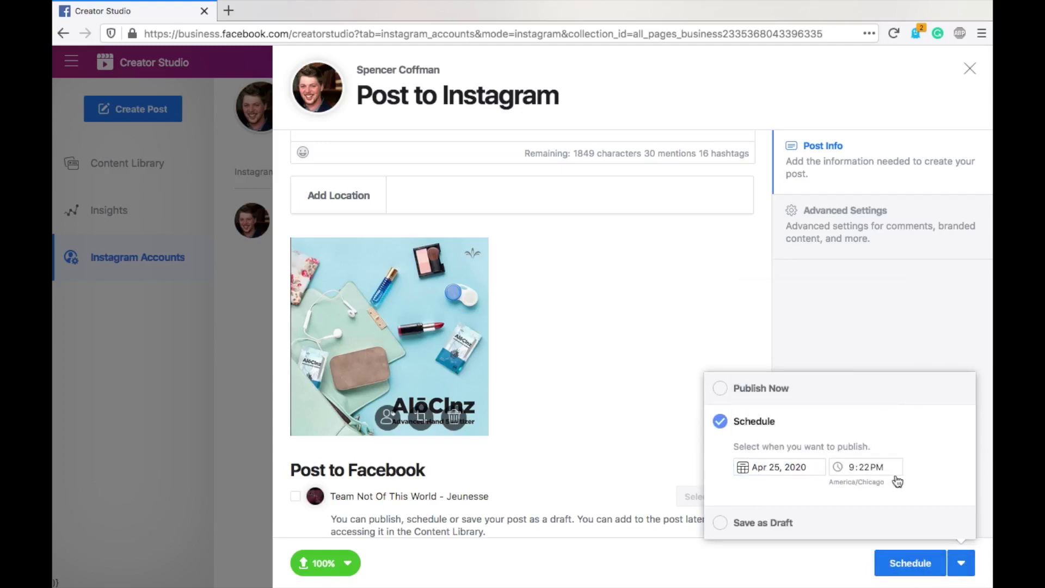
click(851, 467)
text(7)
click(877, 466)
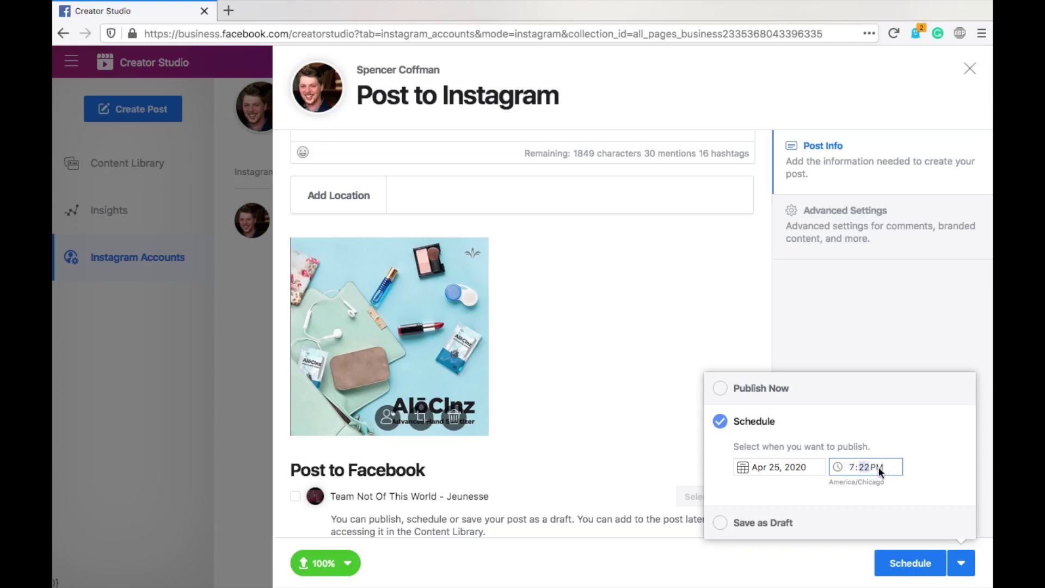
click(911, 564)
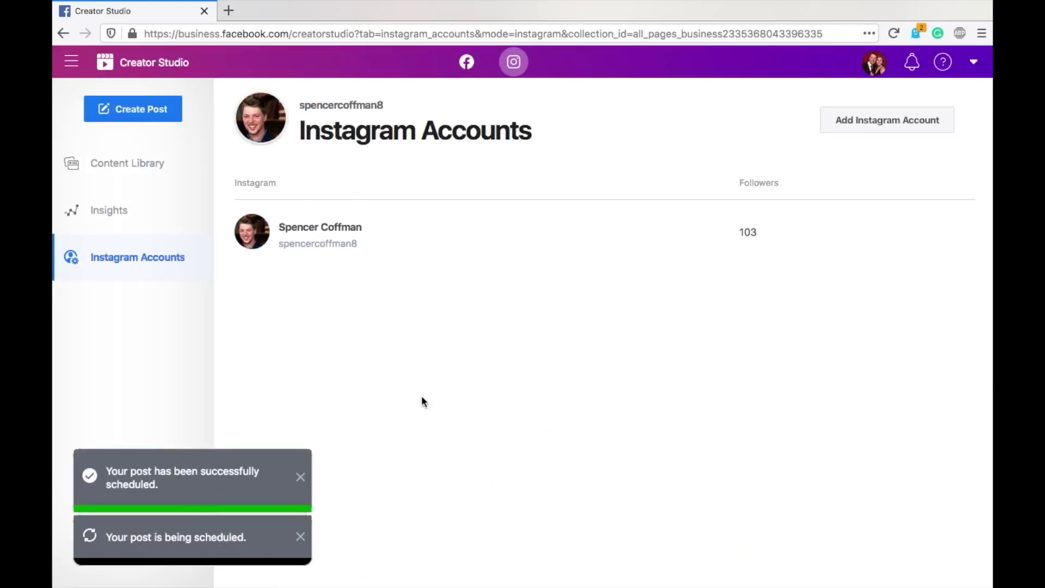
Step: Check the Content Library, where the AlöClnz post shows Scheduled for 04/25/2020 7:22 PM
click(113, 171)
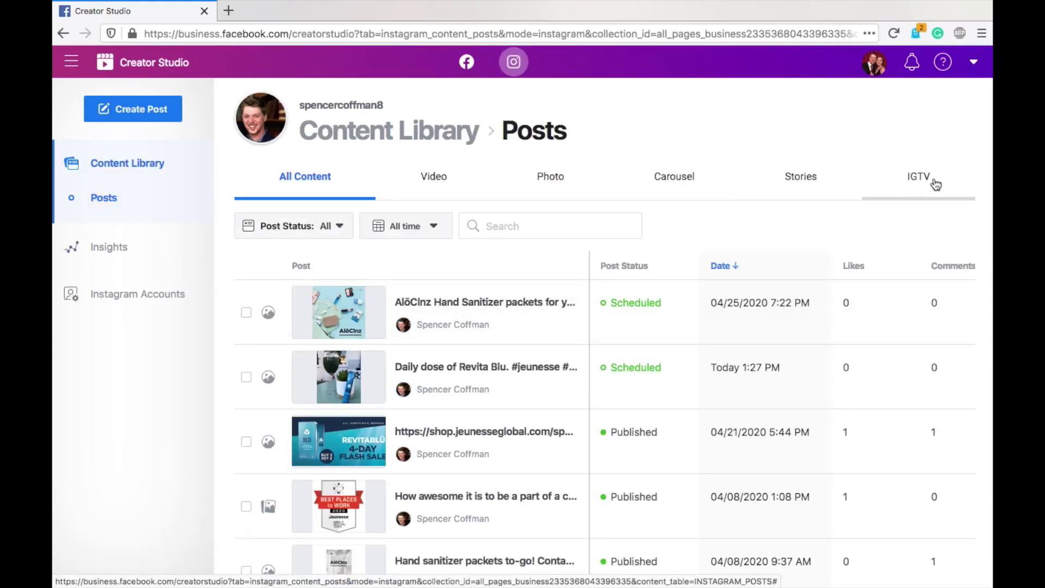
mouse_move(476, 310)
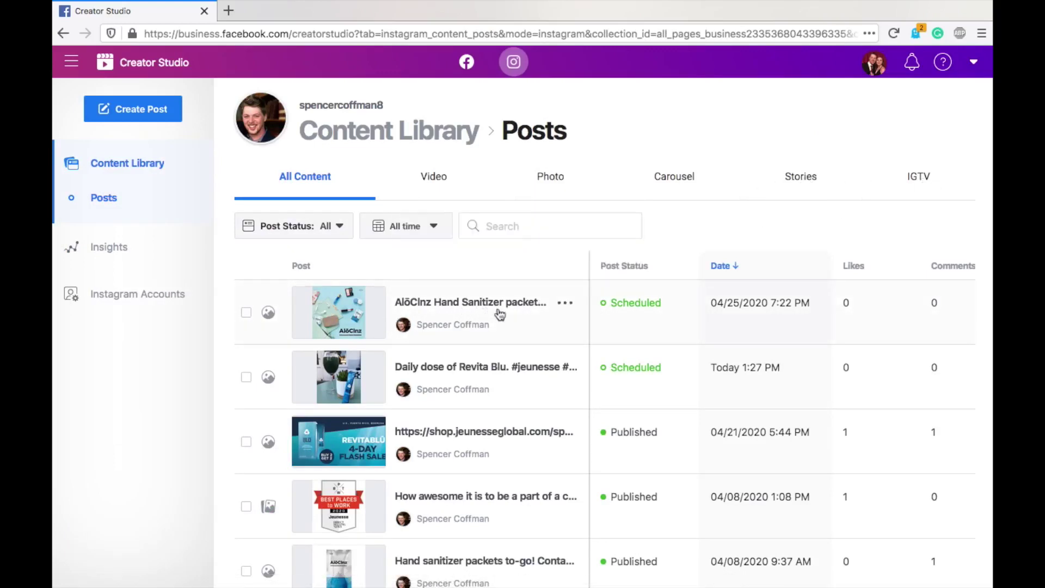